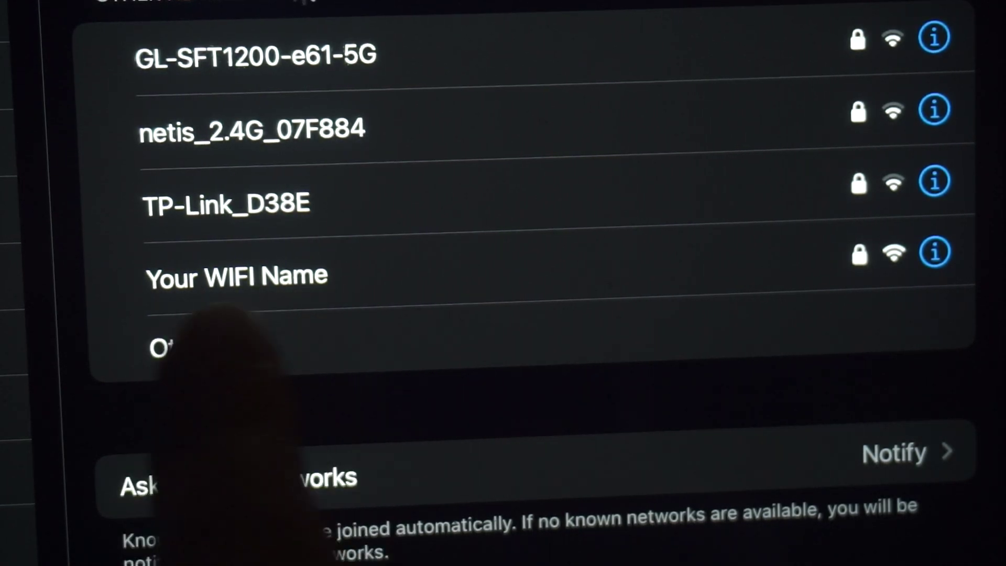
Step: Join the 'Your WIFI Name' Wi-Fi network on the iPad with its password
{"action": "left_click", "coordinate": [293, 275]}
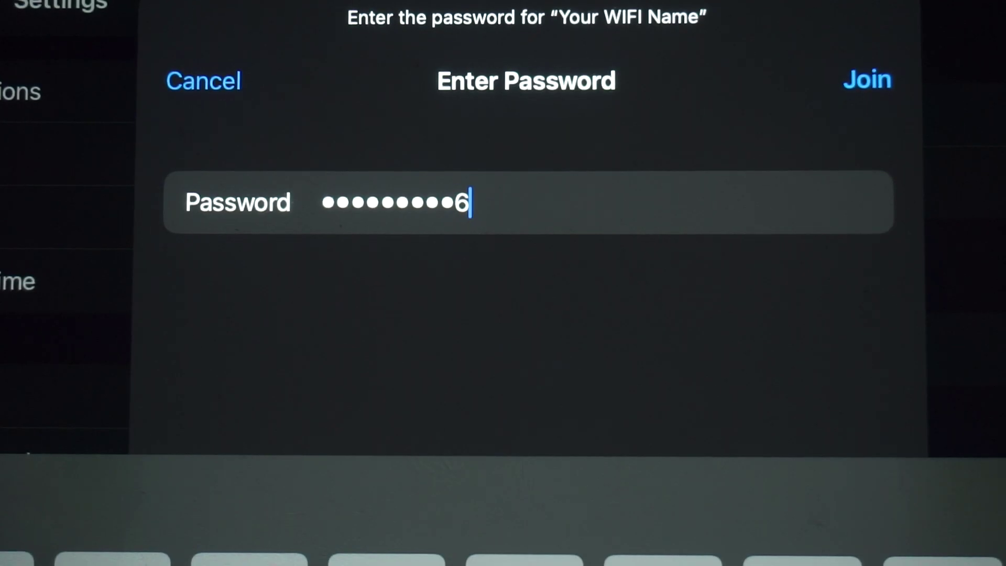
{"action": "left_click", "coordinate": [867, 79]}
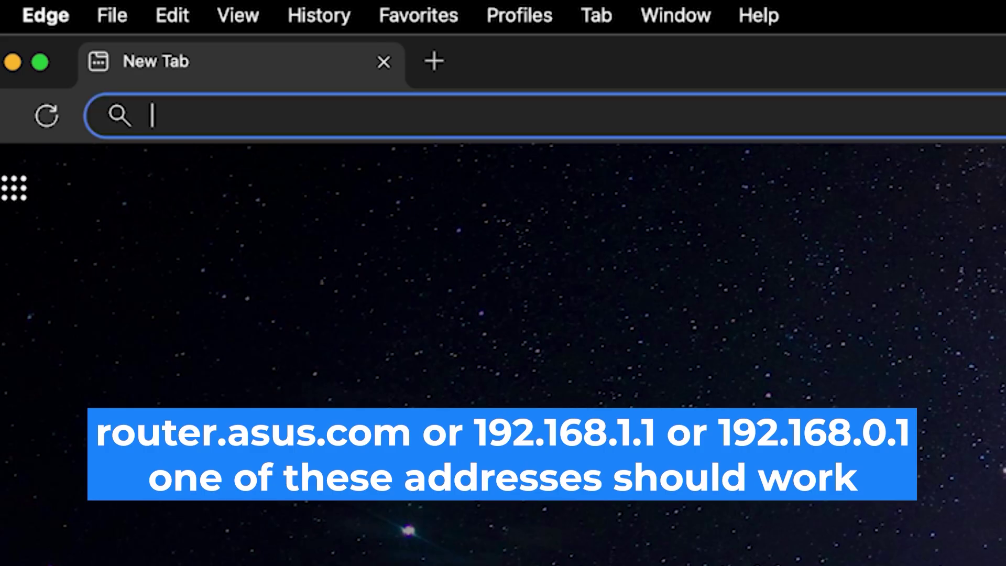
Step: Load the router admin page at 192.168.0.1 in Edge
{"action": "type", "text": "192.1"}
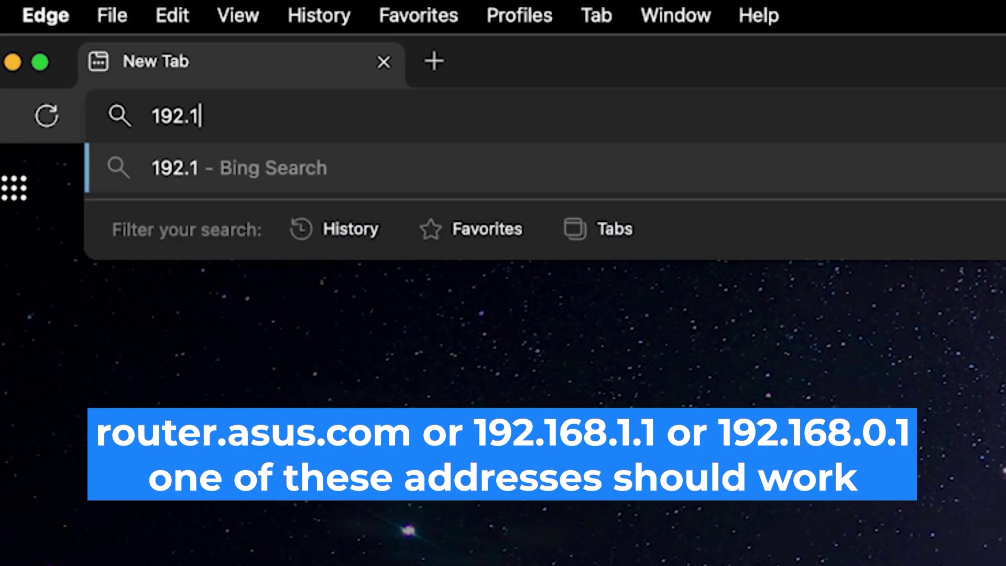
{"action": "type", "text": "68.0.1"}
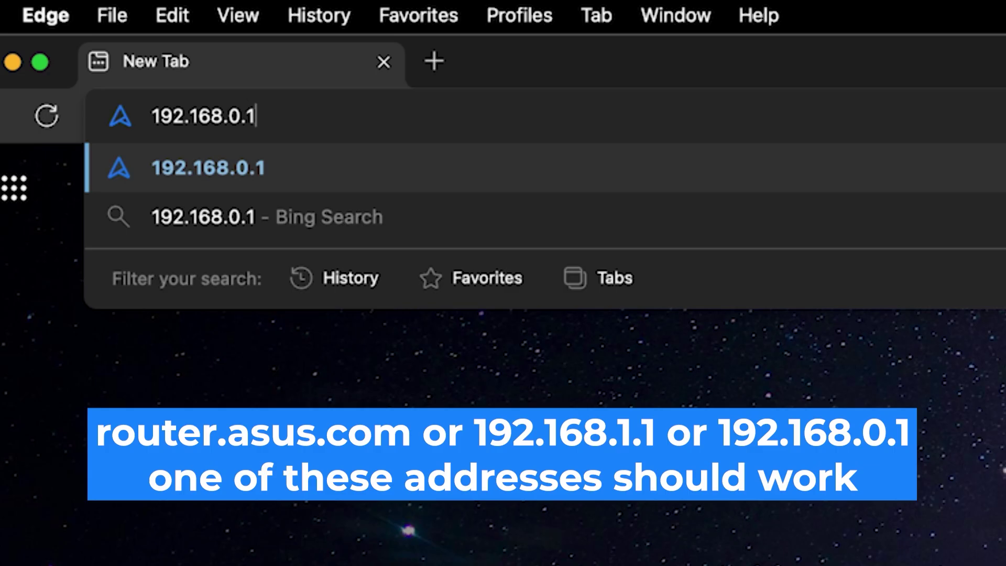
{"action": "key", "text": "Return"}
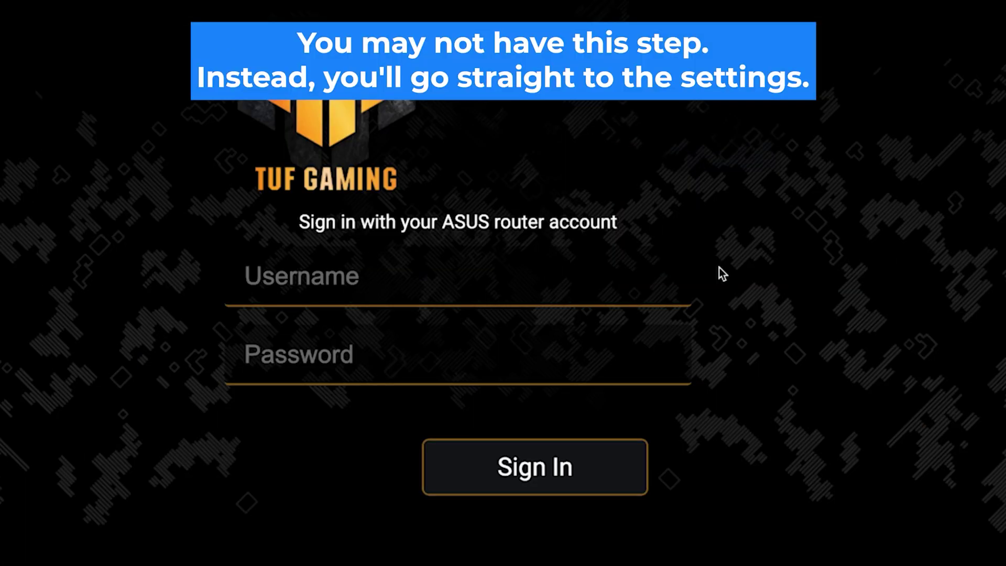
Step: Enter username 'admin' and the default router password, then submit the sign-in
{"action": "left_click", "coordinate": [612, 286]}
{"action": "type", "text": "admin"}
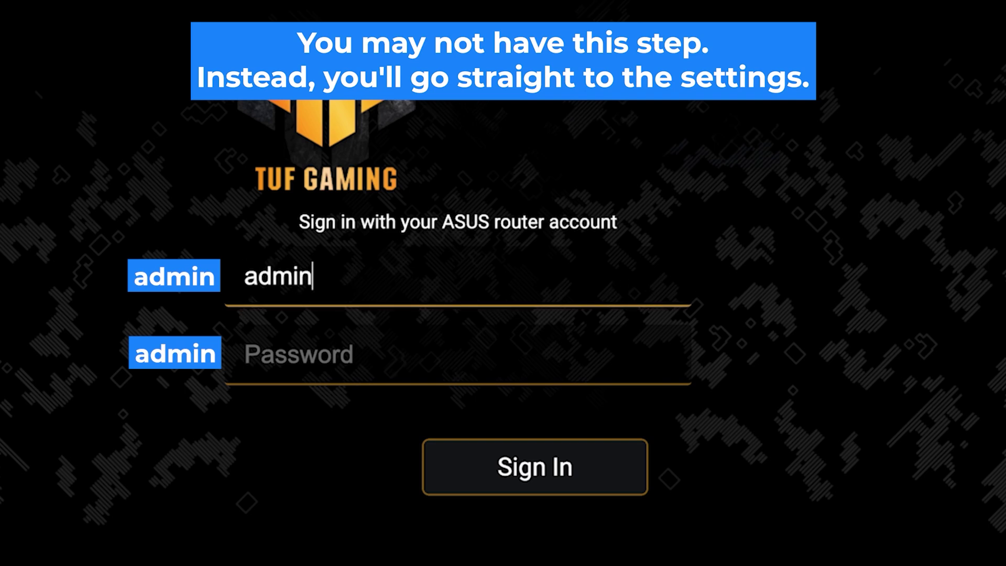
{"action": "key", "text": "Tab"}
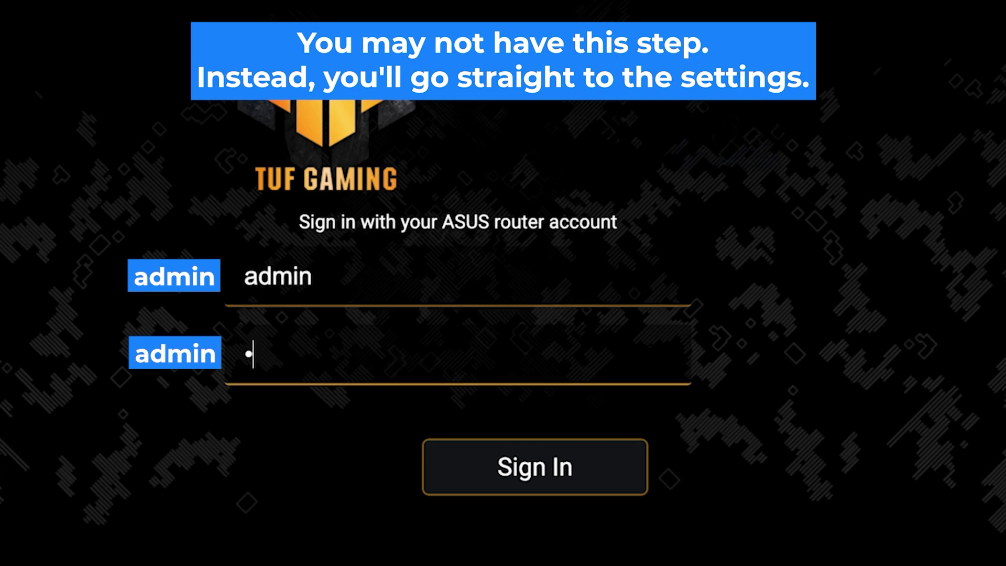
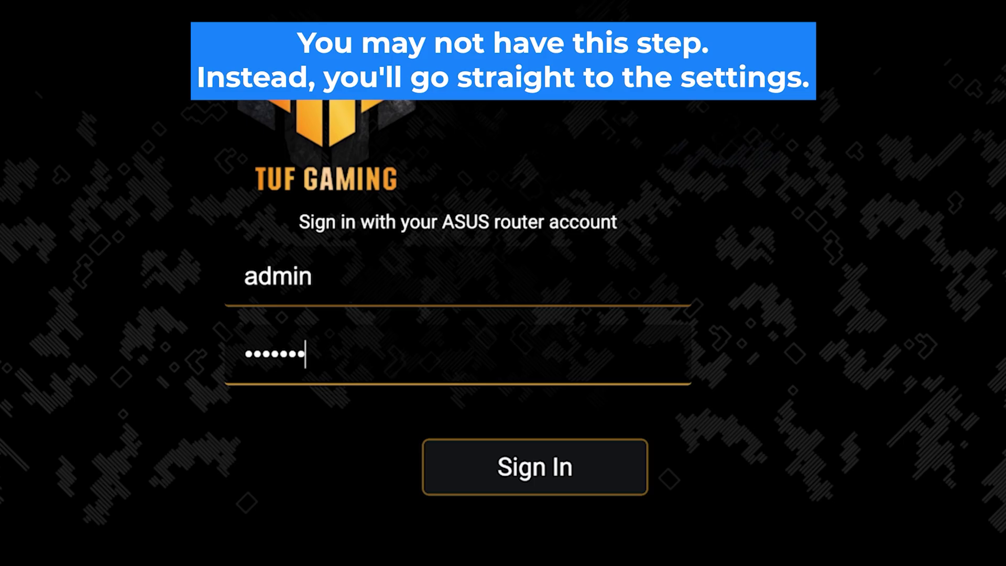
{"action": "left_click", "coordinate": [538, 481]}
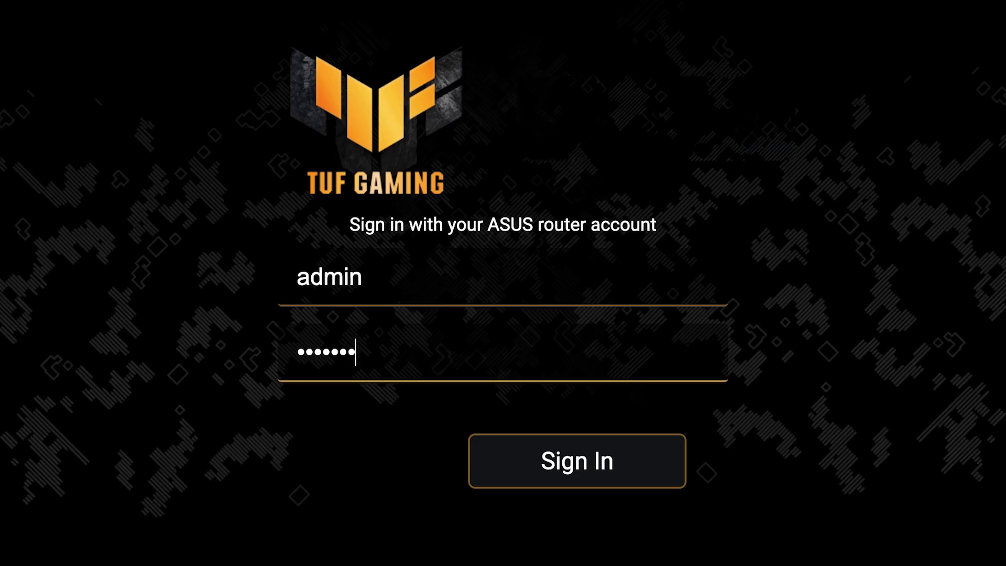
Step: Retry signing in and re-enter the router password
{"action": "left_click", "coordinate": [584, 475]}
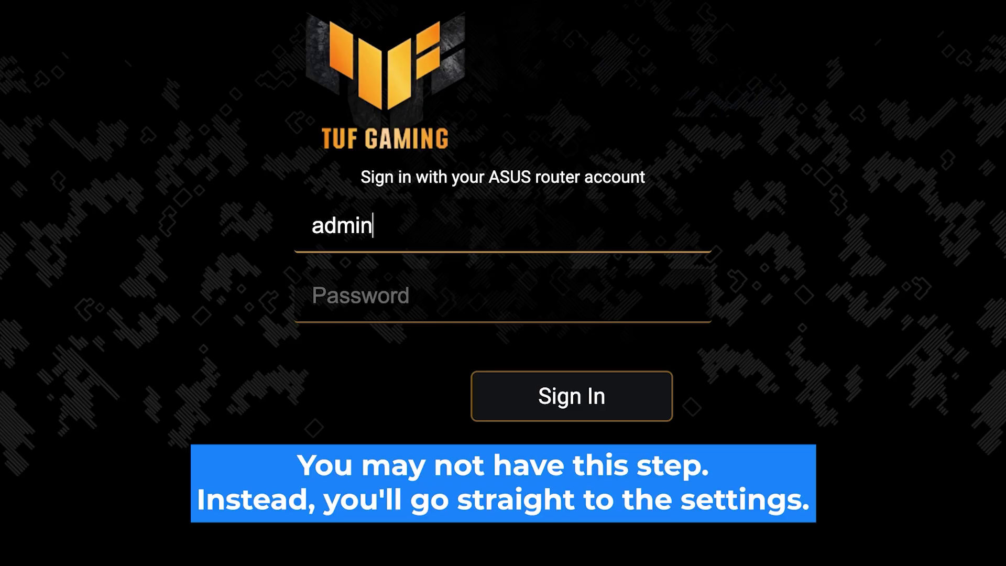
{"action": "left_click", "coordinate": [341, 295]}
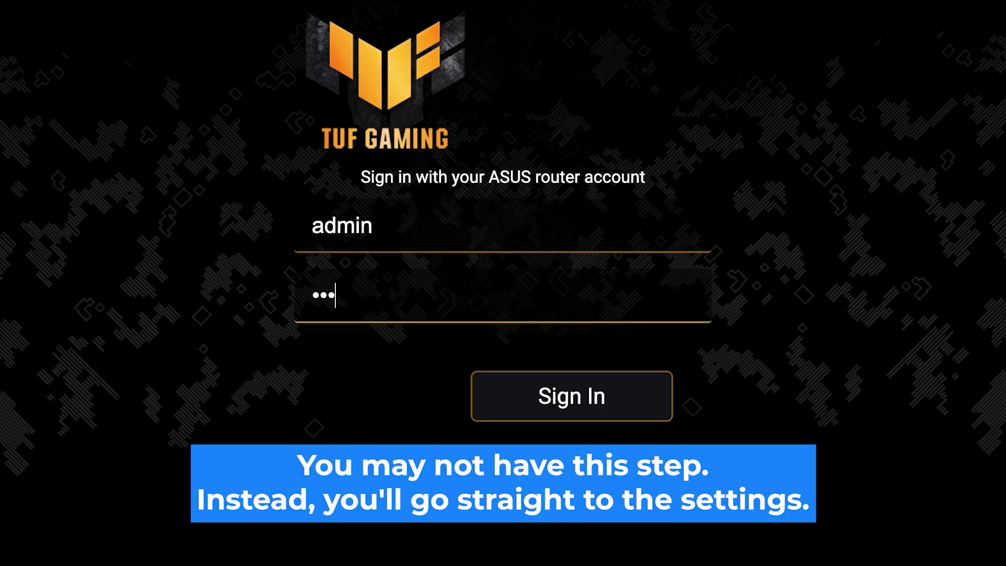
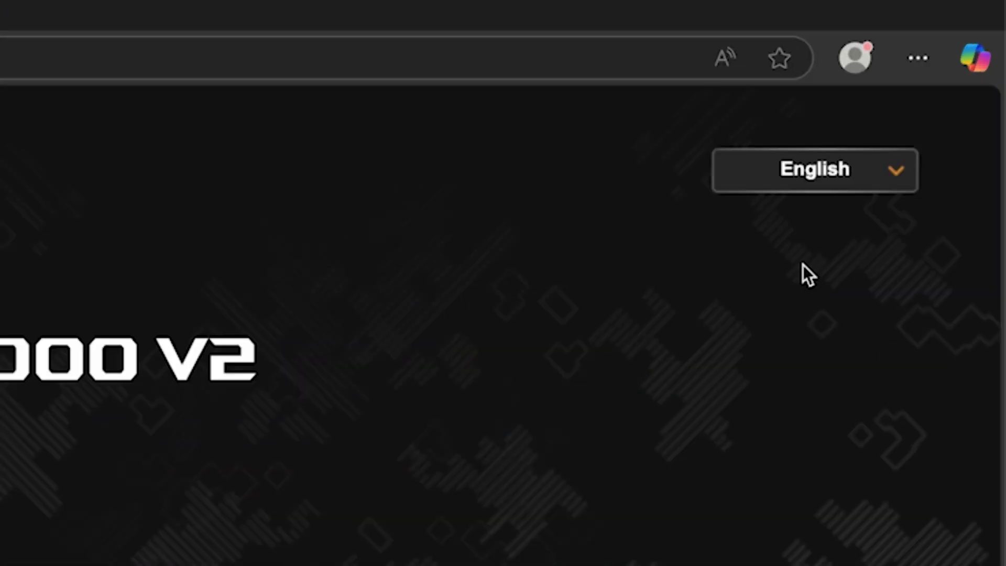
Step: Open the language dropdown to view the available interface languages
{"action": "left_click", "coordinate": [951, 92]}
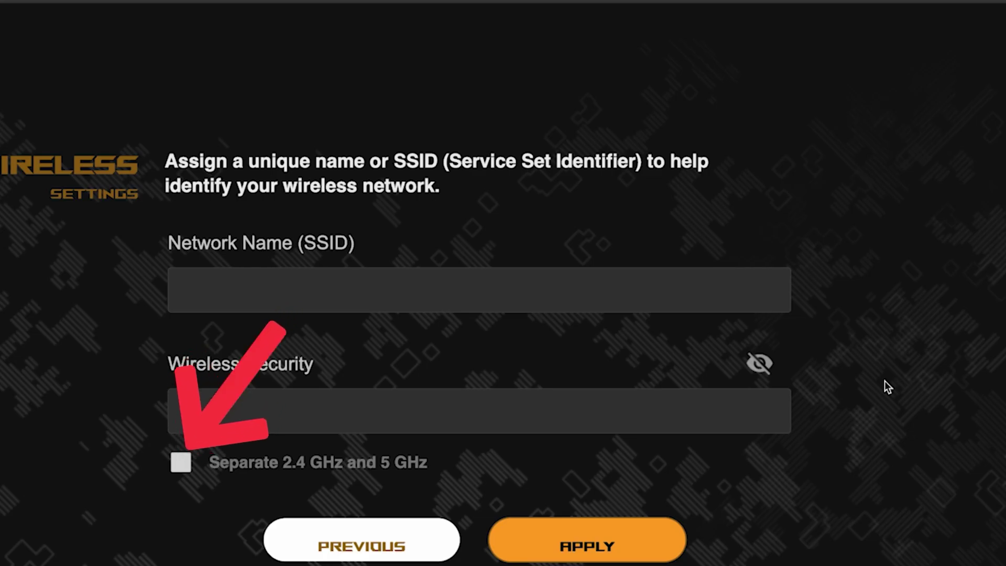
Step: Enable separate 2.4 GHz and 5 GHz networks named asus and asus_5G, set a shared password, and apply
{"action": "left_click", "coordinate": [180, 463]}
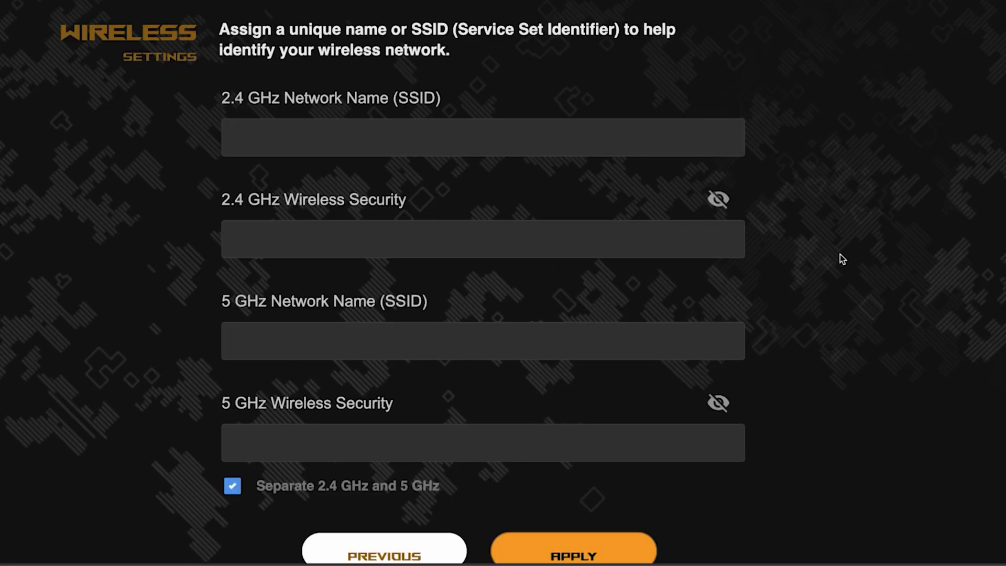
{"action": "left_click", "coordinate": [443, 137]}
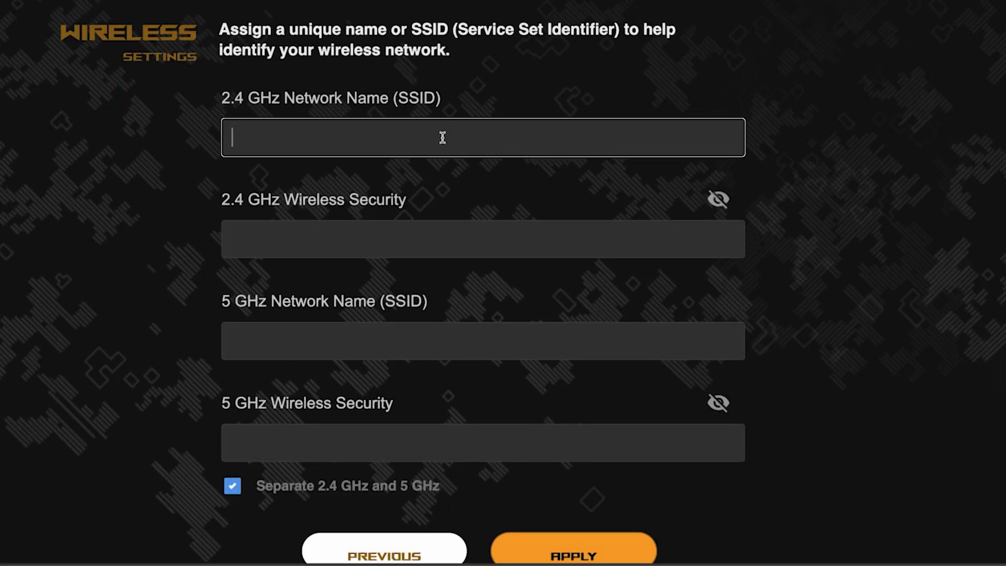
{"action": "type", "text": "asus"}
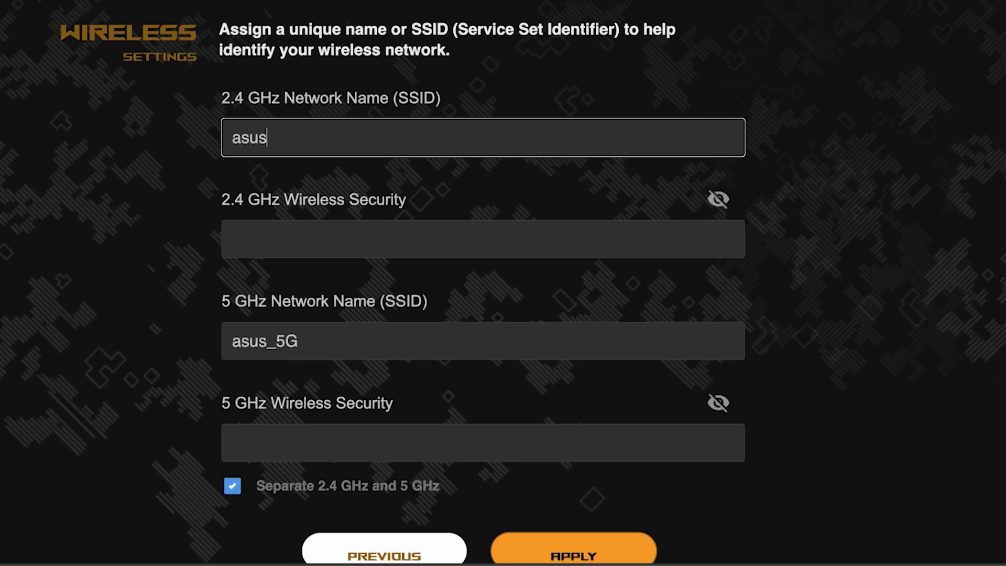
{"action": "left_click", "coordinate": [384, 231]}
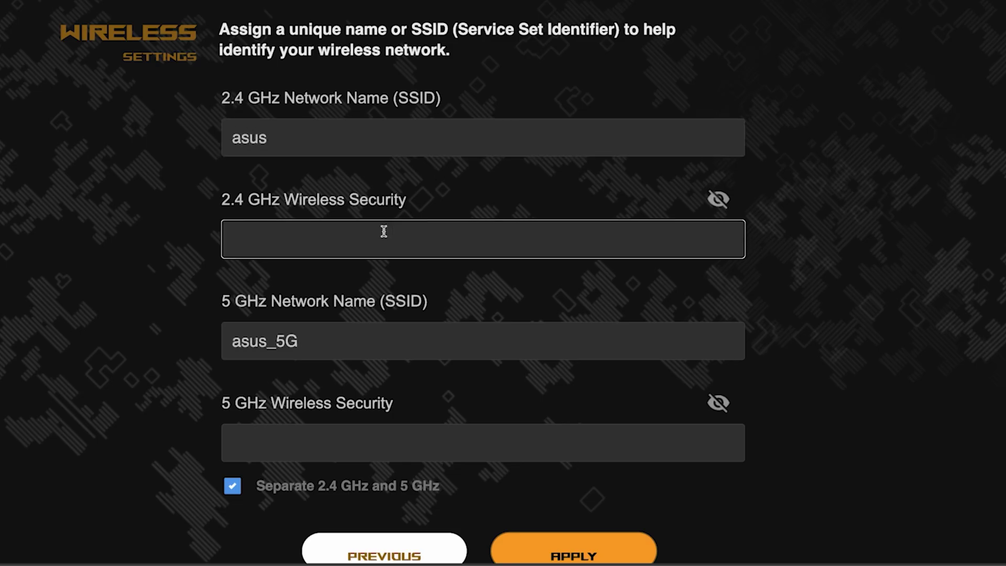
{"action": "type", "text": "•••••••"}
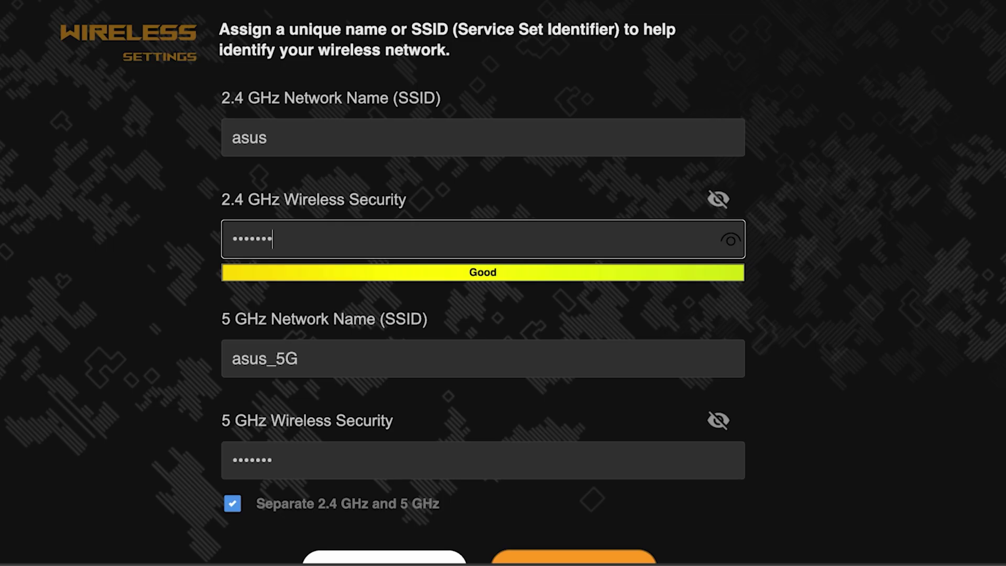
{"action": "type", "text": "••"}
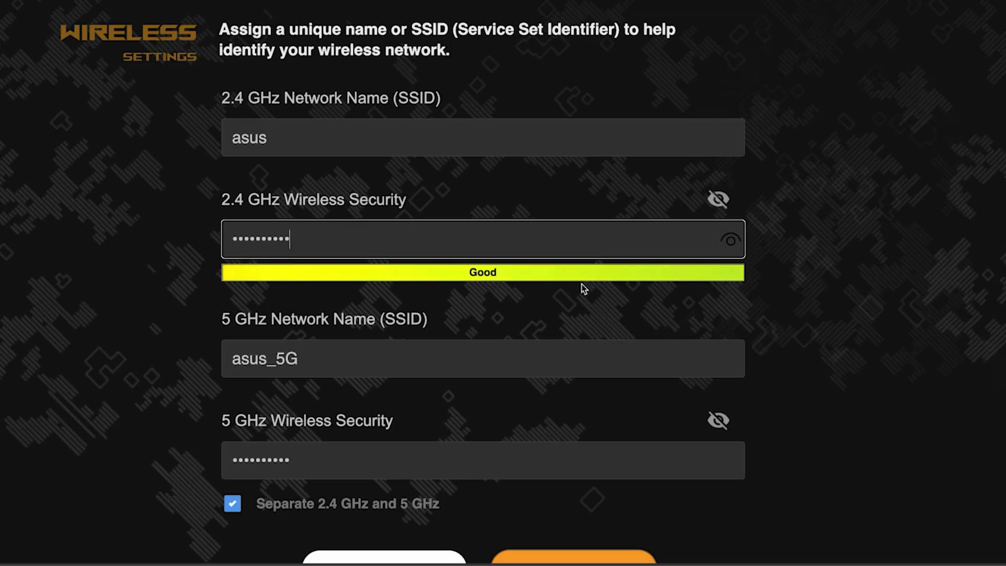
{"action": "left_click", "coordinate": [733, 242]}
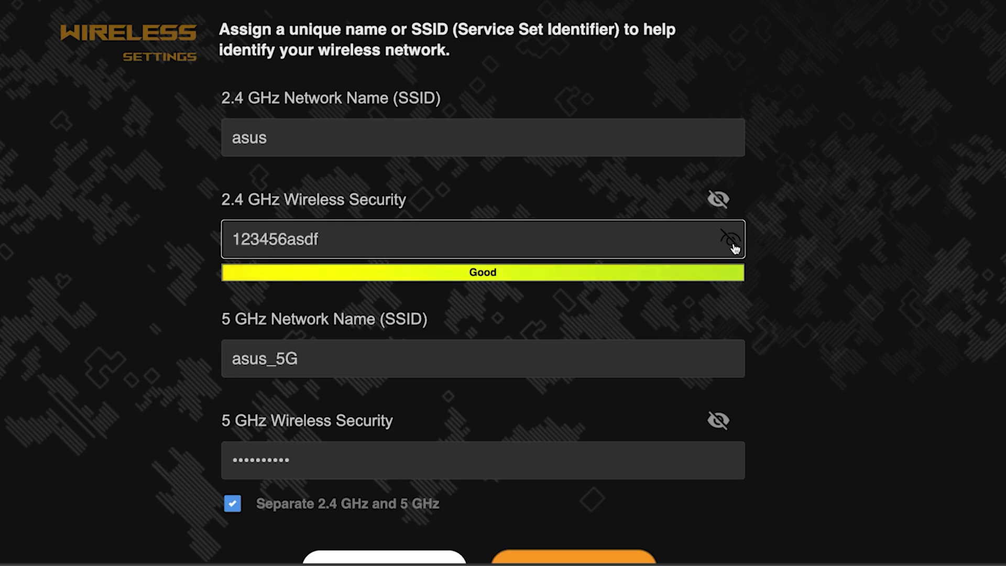
{"action": "left_click", "coordinate": [732, 242]}
{"action": "scroll", "coordinate": [815, 301], "scroll_direction": "down", "scroll_amount": 3}
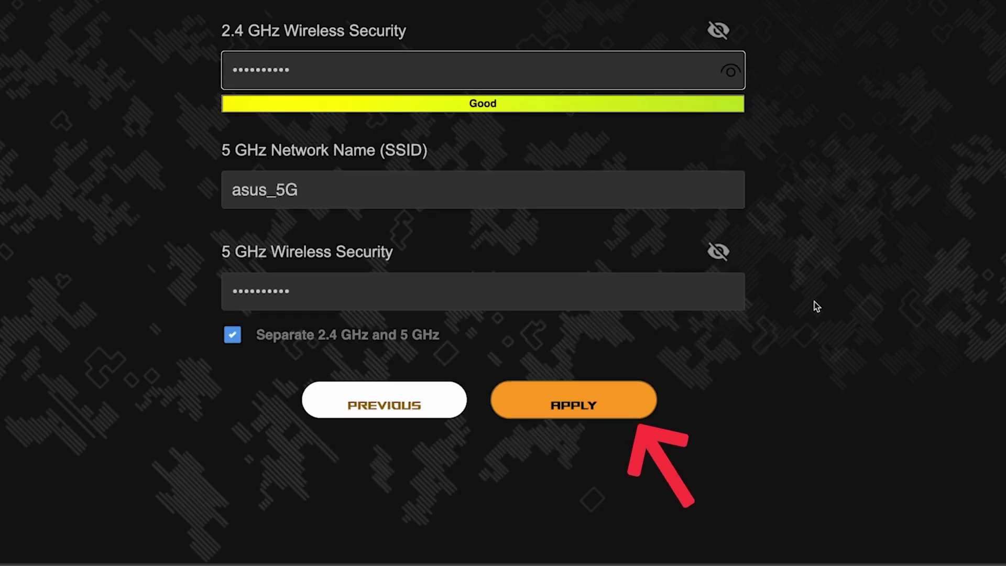
{"action": "left_click", "coordinate": [587, 398]}
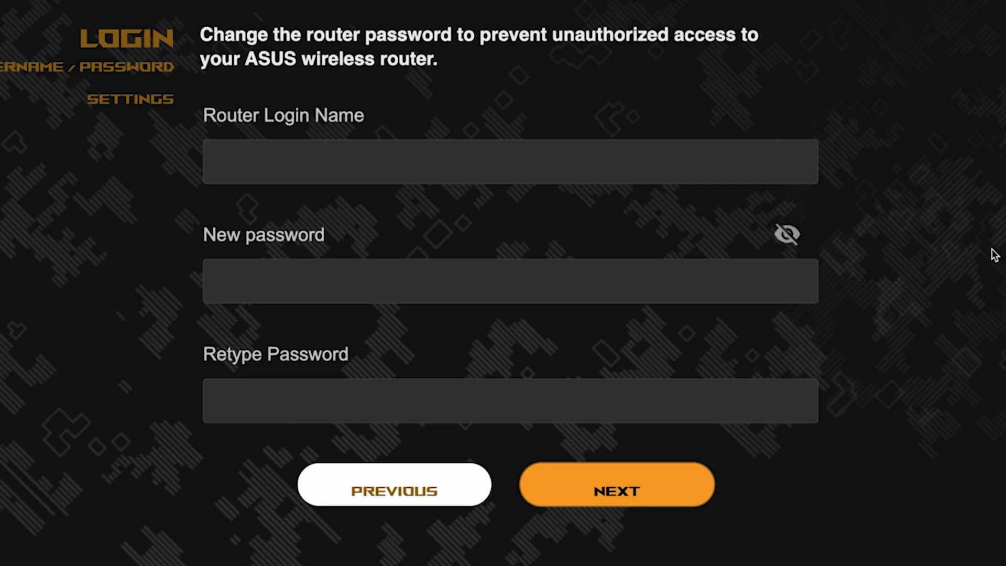
Step: Set router login name 'admin' with a new password, retype it to confirm, and continue
{"action": "left_click", "coordinate": [634, 164]}
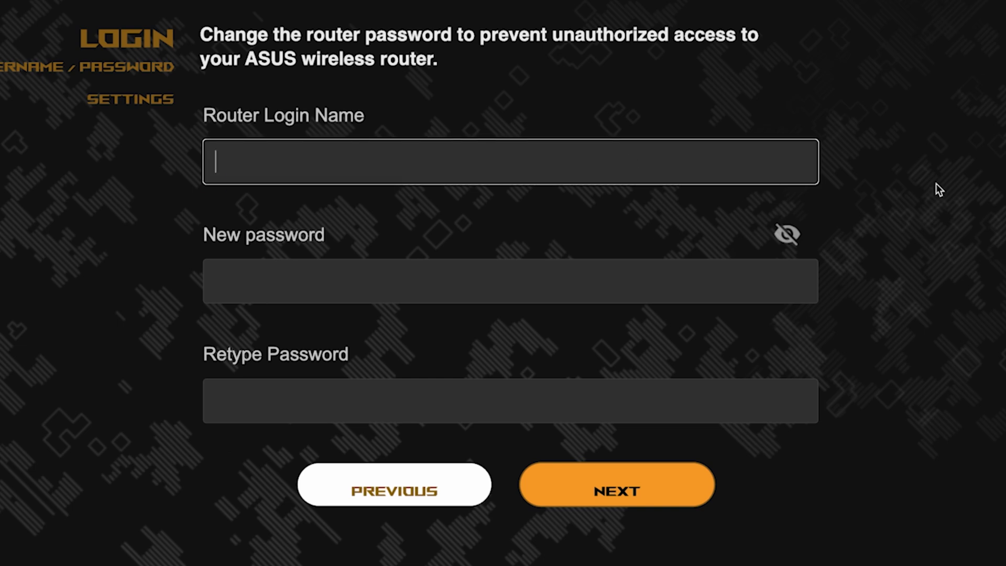
{"action": "type", "text": "adm"}
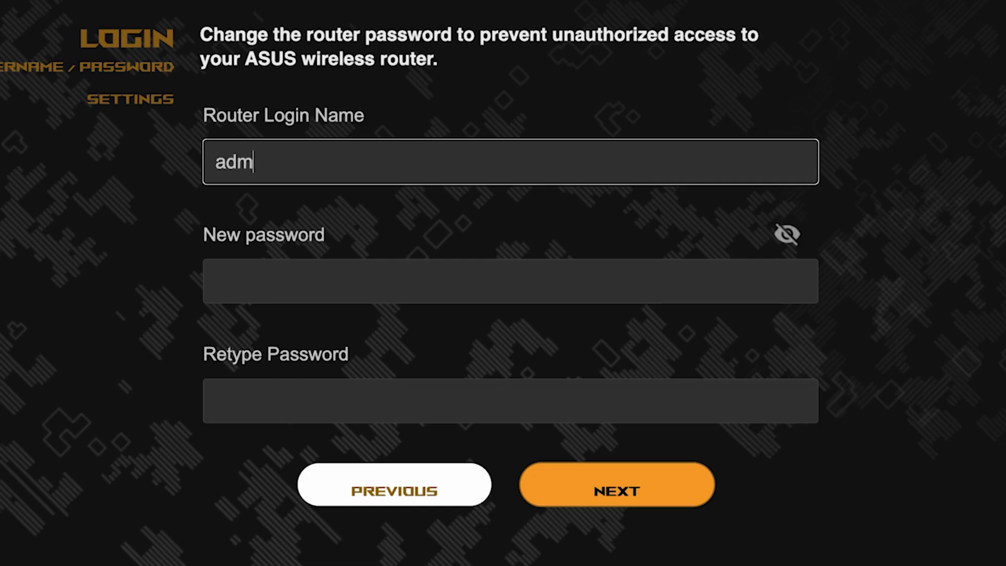
{"action": "type", "text": "in"}
{"action": "left_click", "coordinate": [623, 288]}
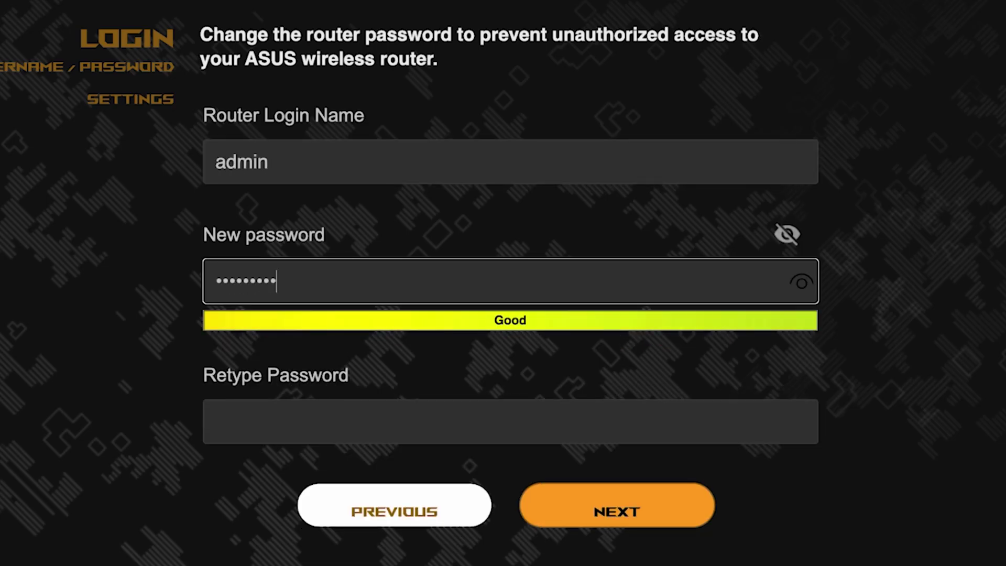
{"action": "left_click", "coordinate": [800, 284]}
{"action": "left_click", "coordinate": [686, 420]}
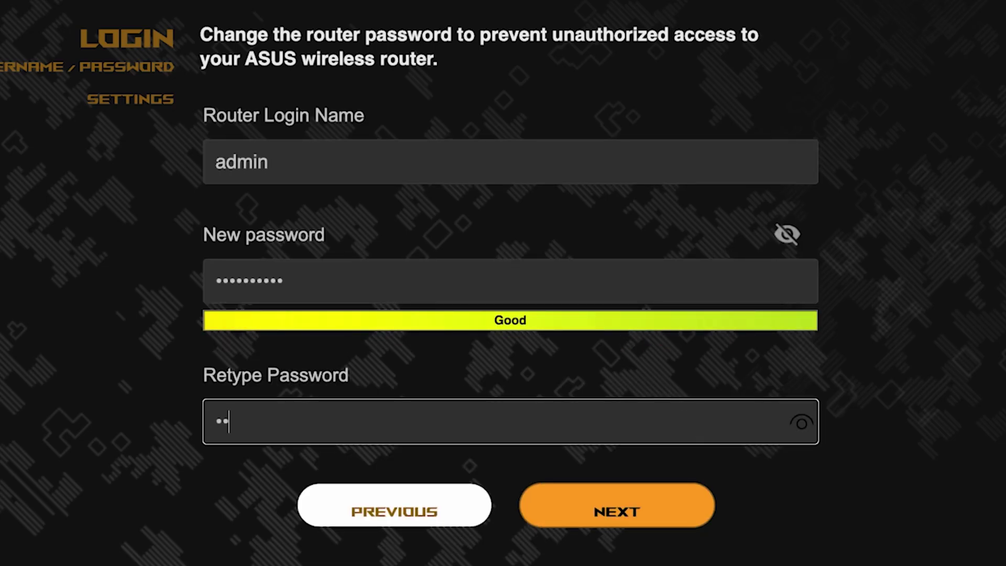
{"action": "left_click", "coordinate": [807, 426]}
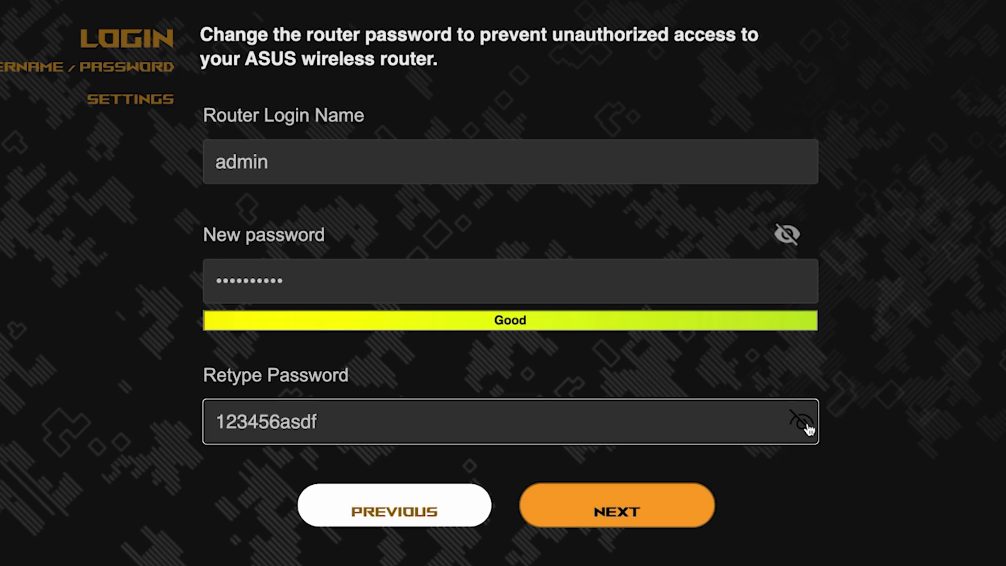
{"action": "left_click", "coordinate": [634, 506]}
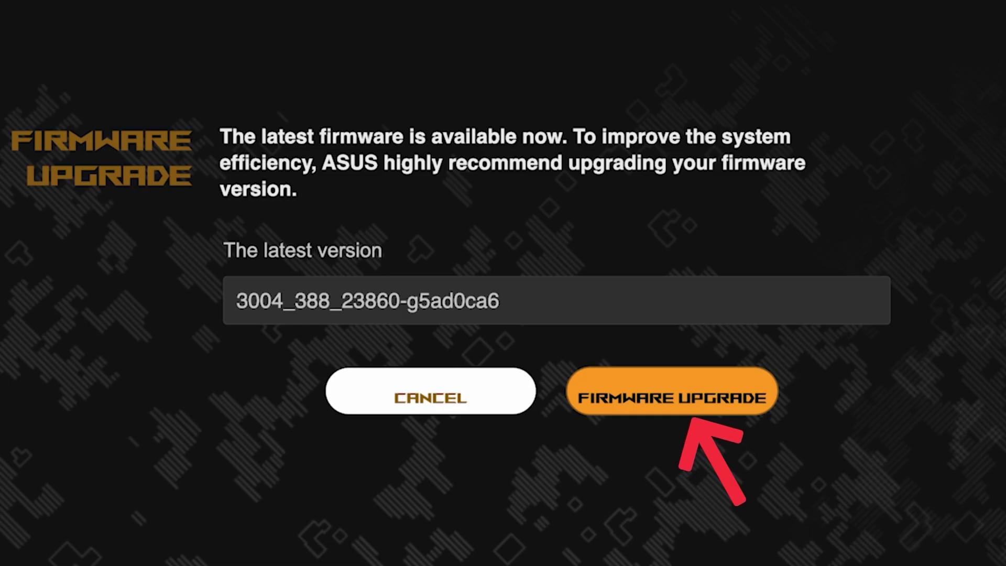
Step: Move past firmware version 3004_388_23860-g5ad0ca6 and review the summary listing asus and asus_5G
{"action": "left_click", "coordinate": [691, 408]}
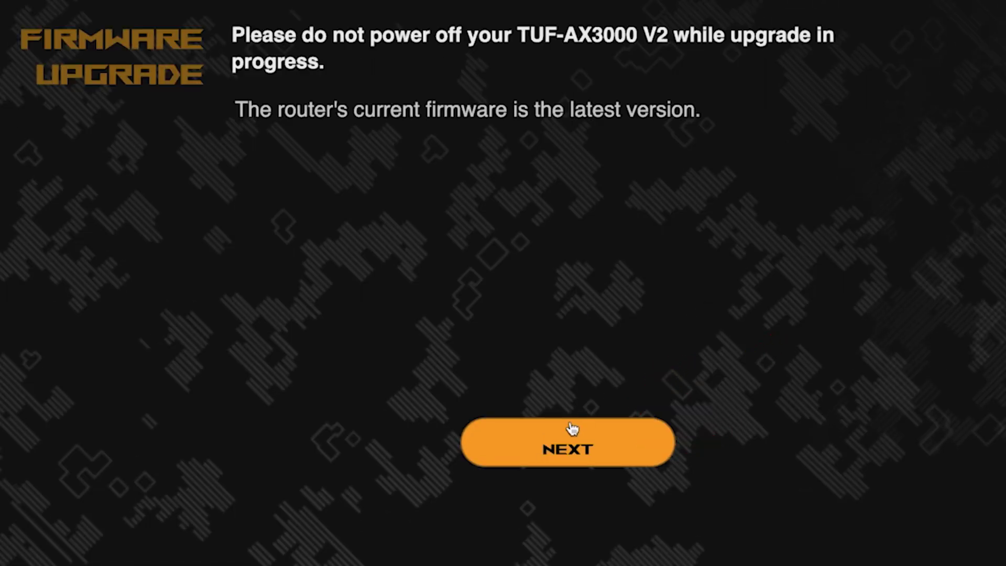
{"action": "left_click", "coordinate": [560, 450]}
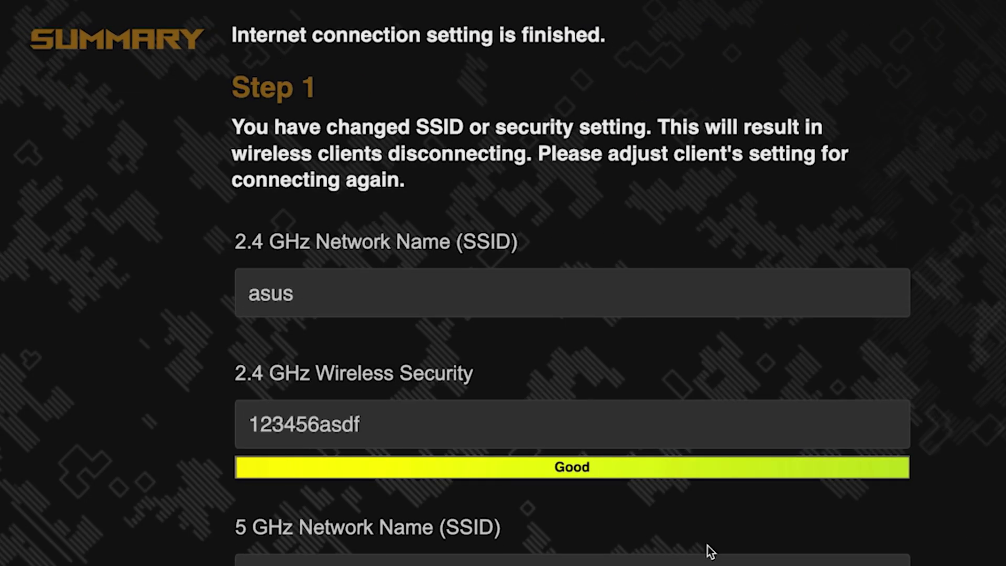
{"action": "scroll", "coordinate": [884, 274], "scroll_direction": "down", "scroll_amount": 3}
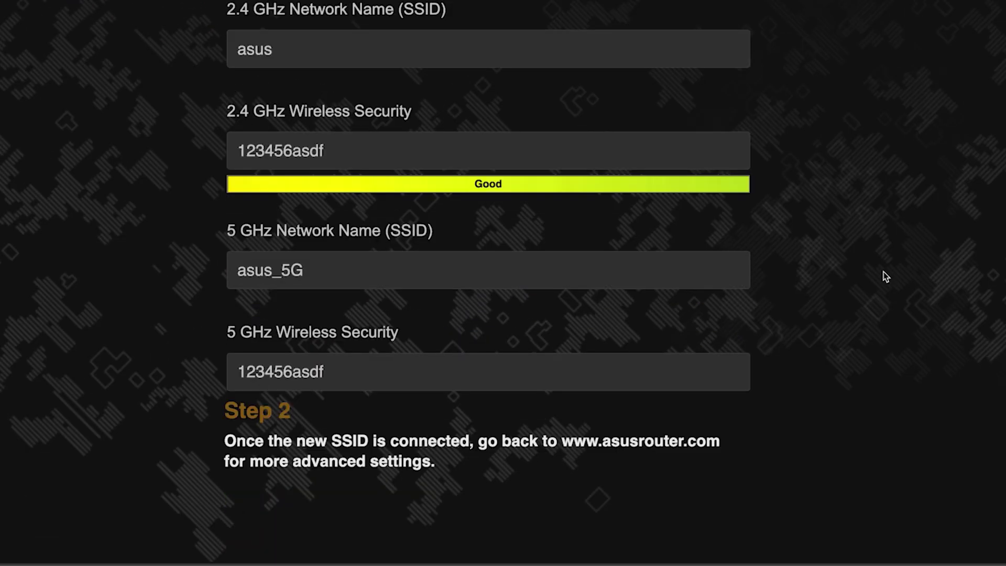
{"action": "scroll", "coordinate": [884, 276], "scroll_direction": "up", "scroll_amount": 1}
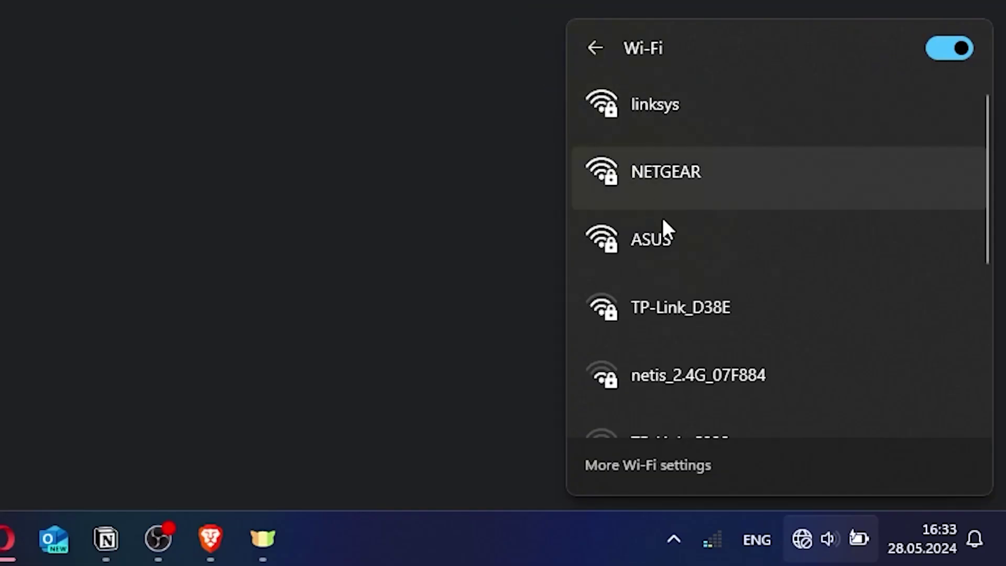
Step: Connect the Windows PC to the ASUS Wi-Fi network with its security key
{"action": "left_click", "coordinate": [675, 237]}
{"action": "left_click", "coordinate": [820, 341]}
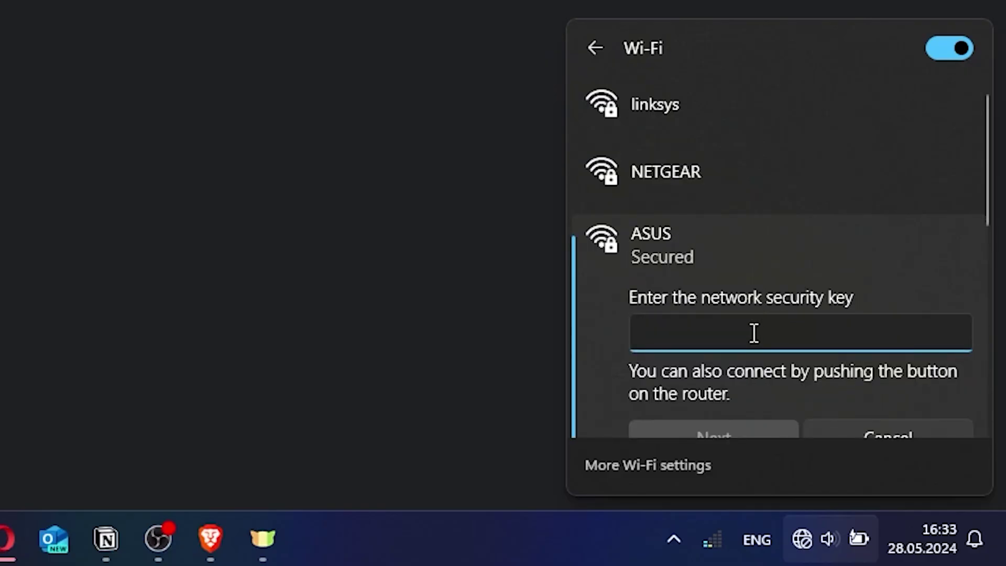
{"action": "type", "text": "••••••••••"}
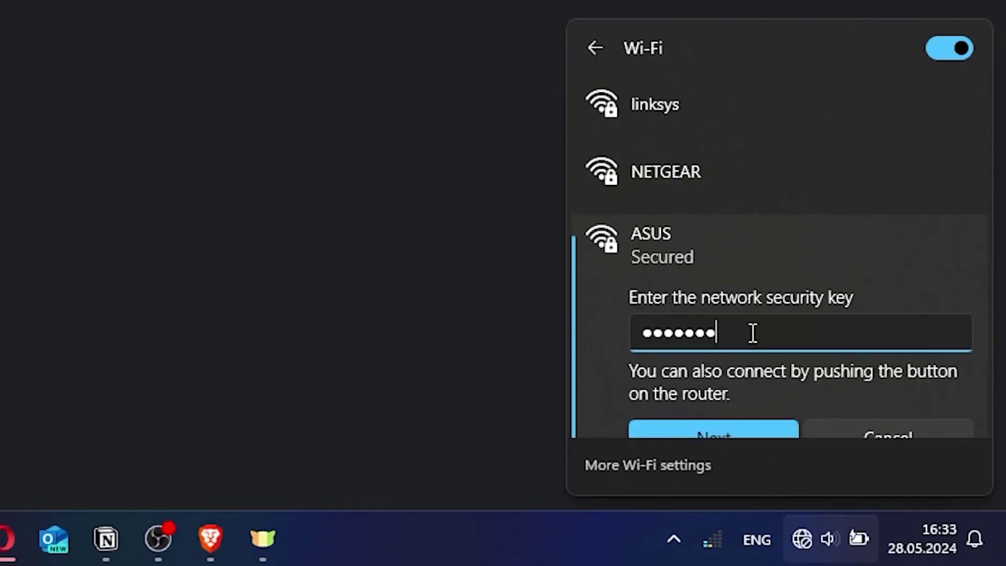
{"action": "left_click", "coordinate": [732, 428]}
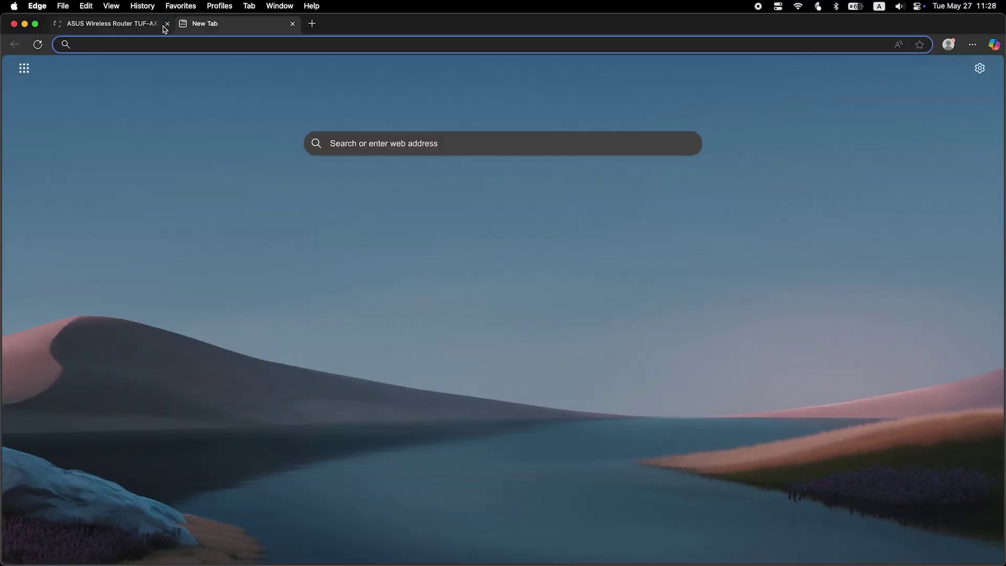
Step: Sign in at asusrouter.com as admin and confirm a router reboot
{"action": "left_click", "coordinate": [167, 24]}
{"action": "type", "text": "asus"}
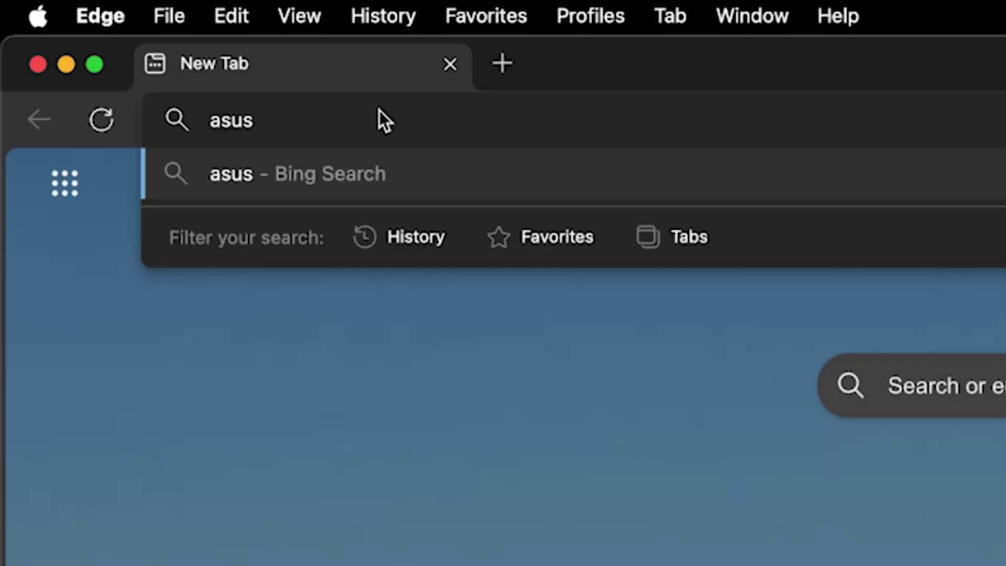
{"action": "type", "text": "router.com"}
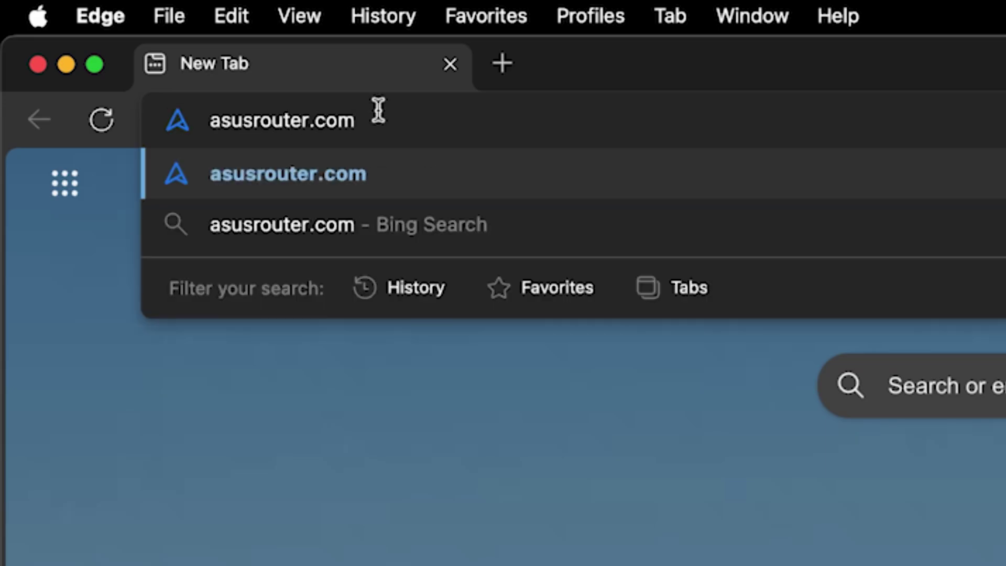
{"action": "key", "text": "Return"}
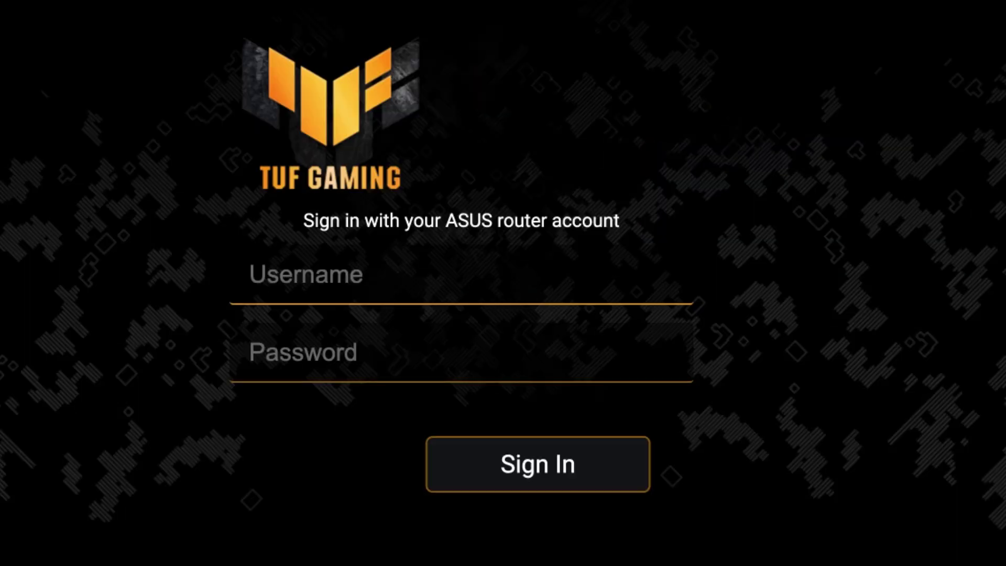
{"action": "type", "text": "admin"}
{"action": "key", "text": "Tab"}
{"action": "type", "text": "**********"}
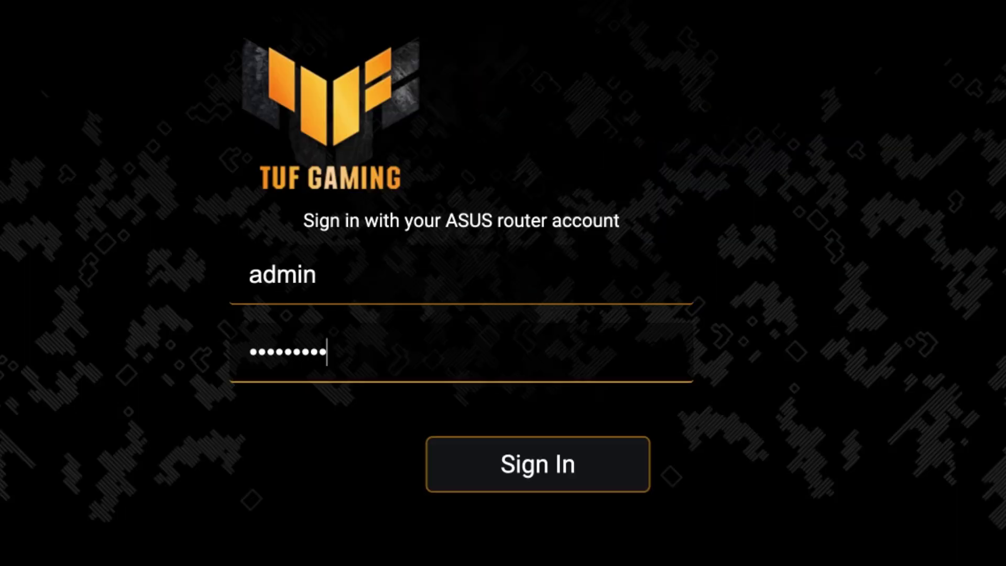
{"action": "left_click", "coordinate": [552, 472]}
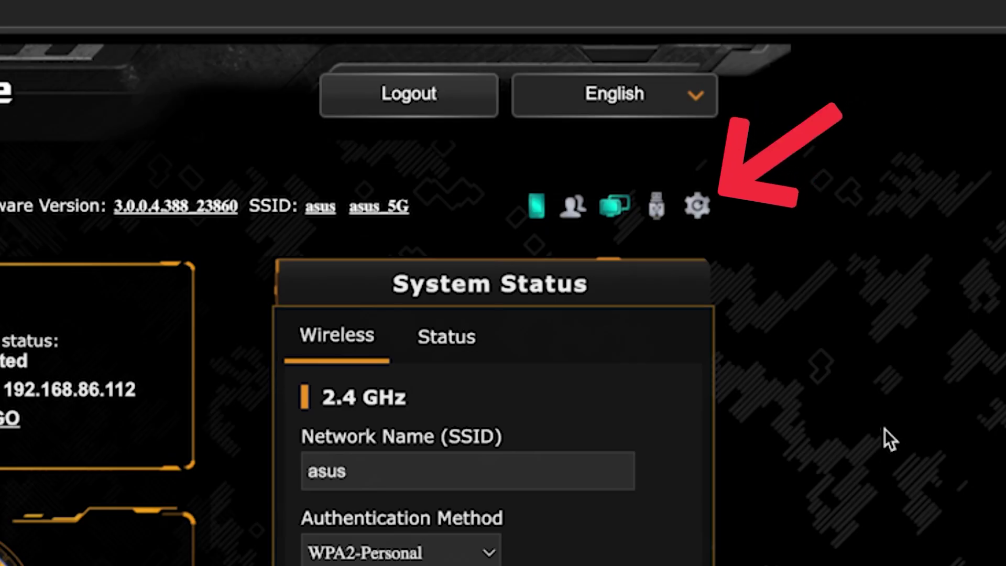
{"action": "left_click", "coordinate": [700, 207]}
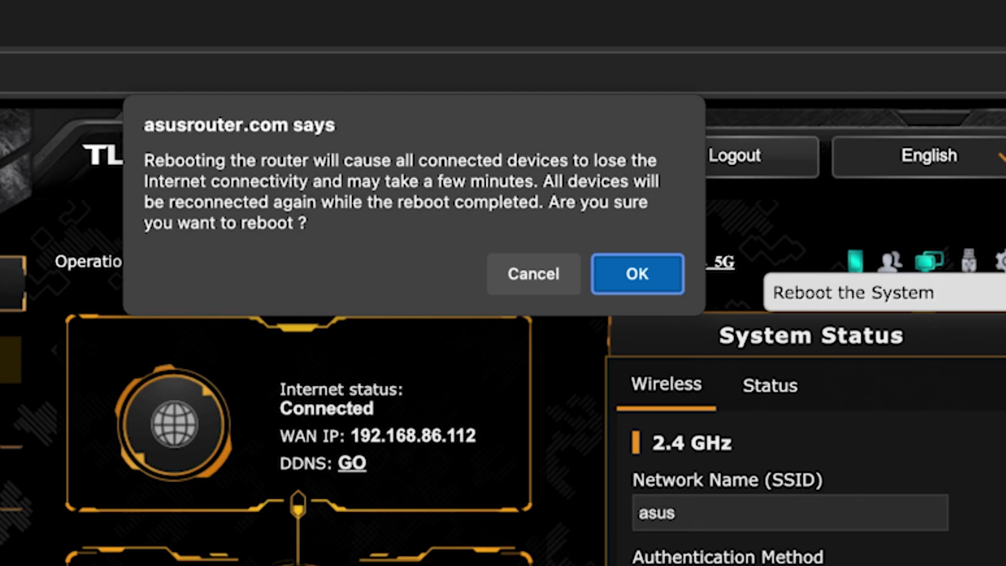
{"action": "left_click", "coordinate": [659, 272]}
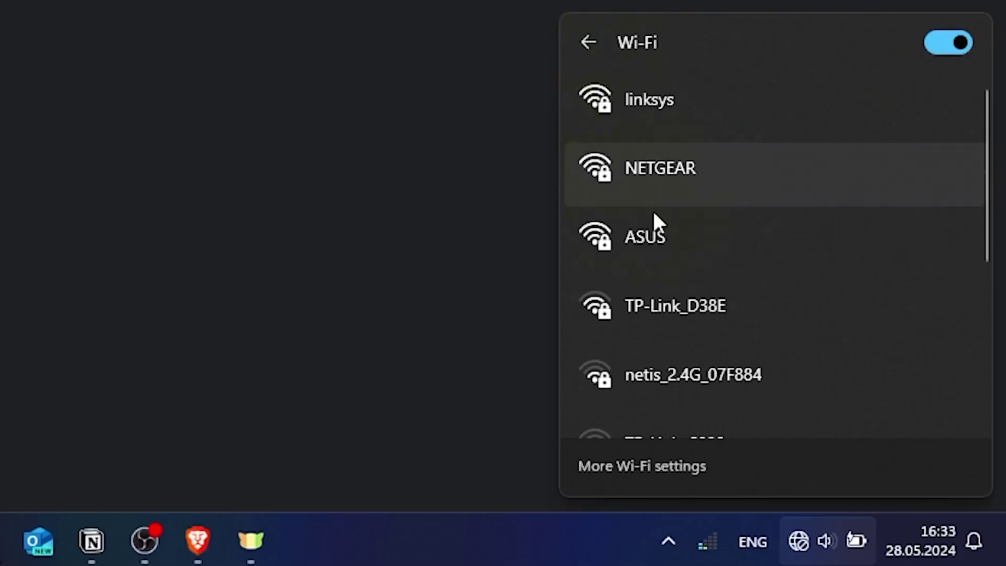
Step: Reconnect the PC to the ASUS Wi-Fi network with its security key
{"action": "left_click", "coordinate": [671, 231]}
{"action": "left_click", "coordinate": [883, 348]}
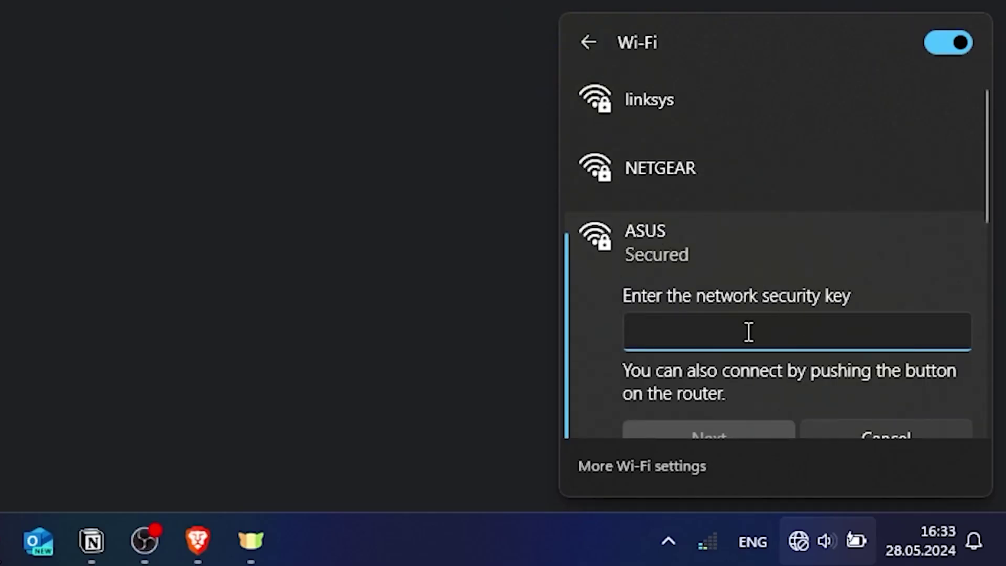
{"action": "type", "text": "•••••••••"}
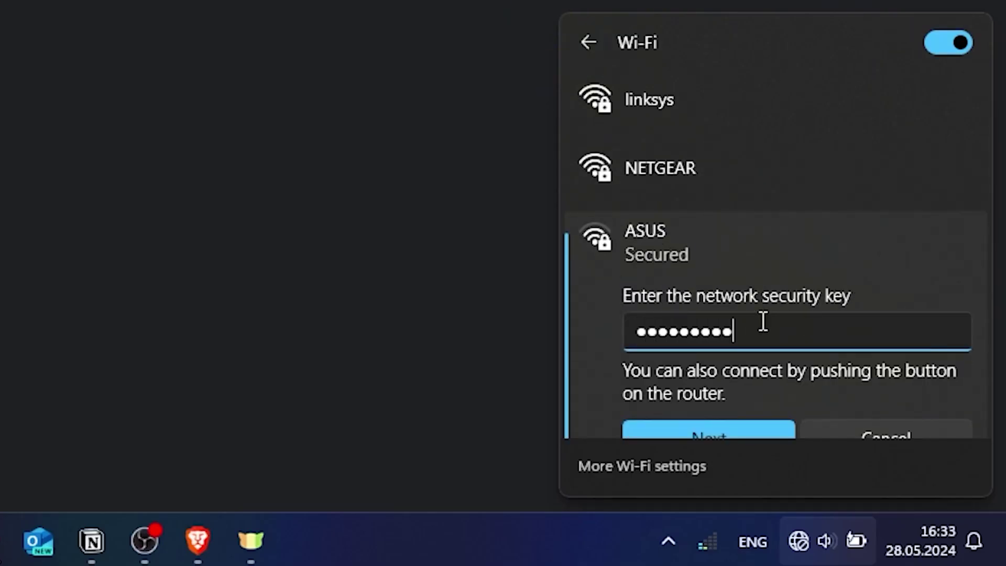
{"action": "left_click", "coordinate": [725, 431]}
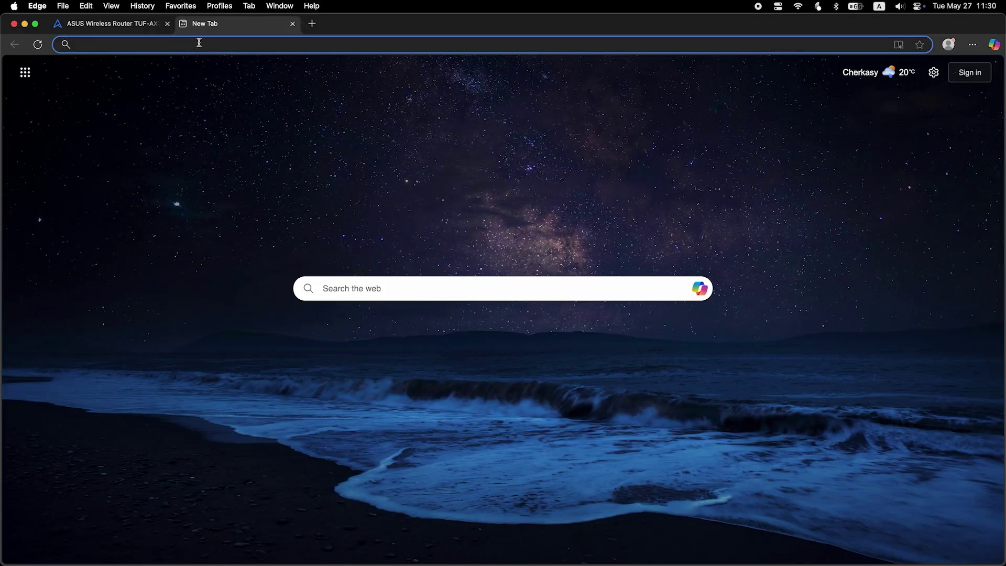
Step: Run a test web search for 'fff' to confirm internet access
{"action": "type", "text": "fff"}
{"action": "key", "text": "Return"}
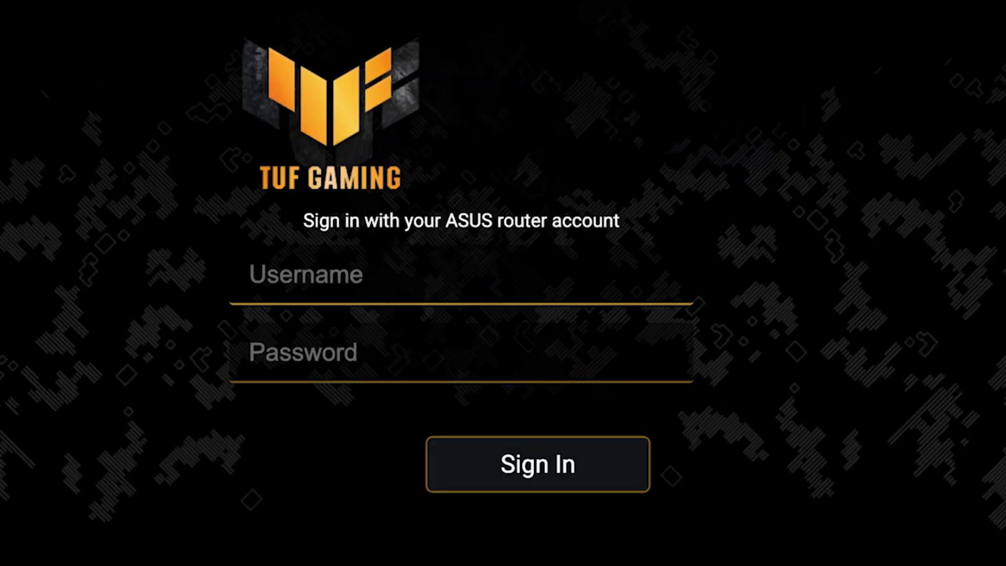
Step: Sign in to the router web interface with the administrator username and password
{"action": "left_click", "coordinate": [613, 281]}
{"action": "type", "text": "admin"}
{"action": "key", "text": "Tab"}
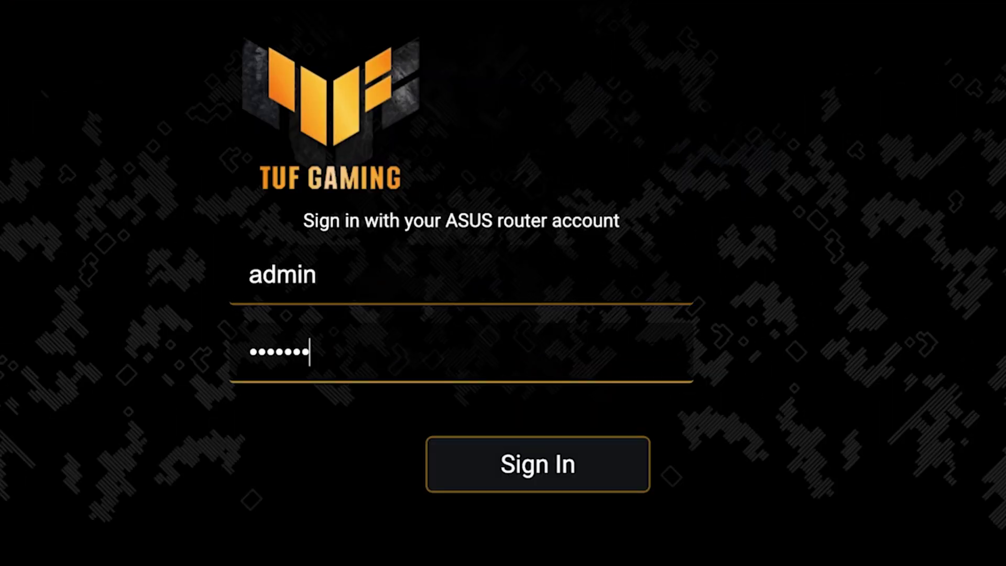
{"action": "left_click", "coordinate": [627, 476]}
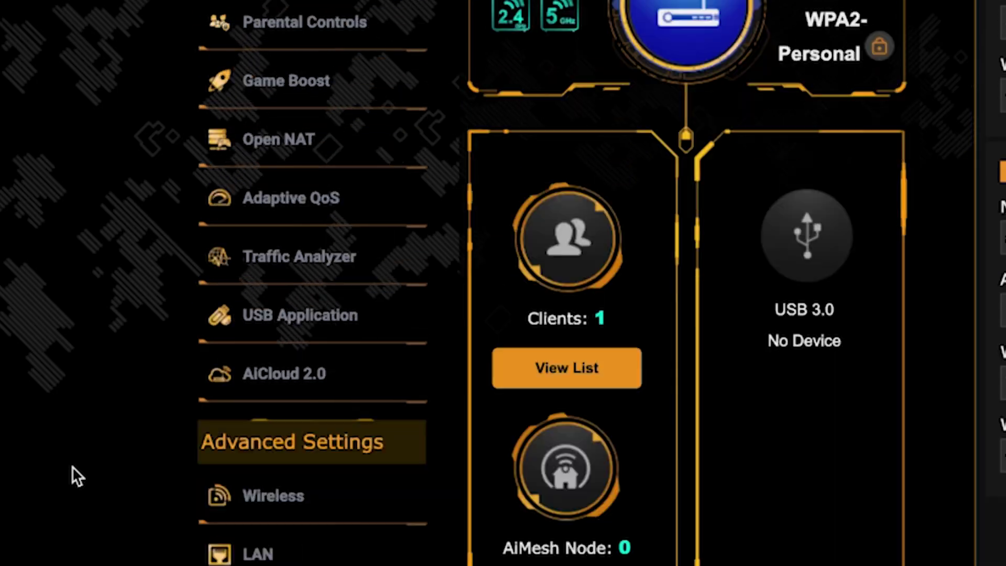
Step: Open the WAN Internet Connection page and scroll to the Special Requirement from ISP section
{"action": "scroll", "coordinate": [73, 466], "scroll_direction": "down", "scroll_amount": 7}
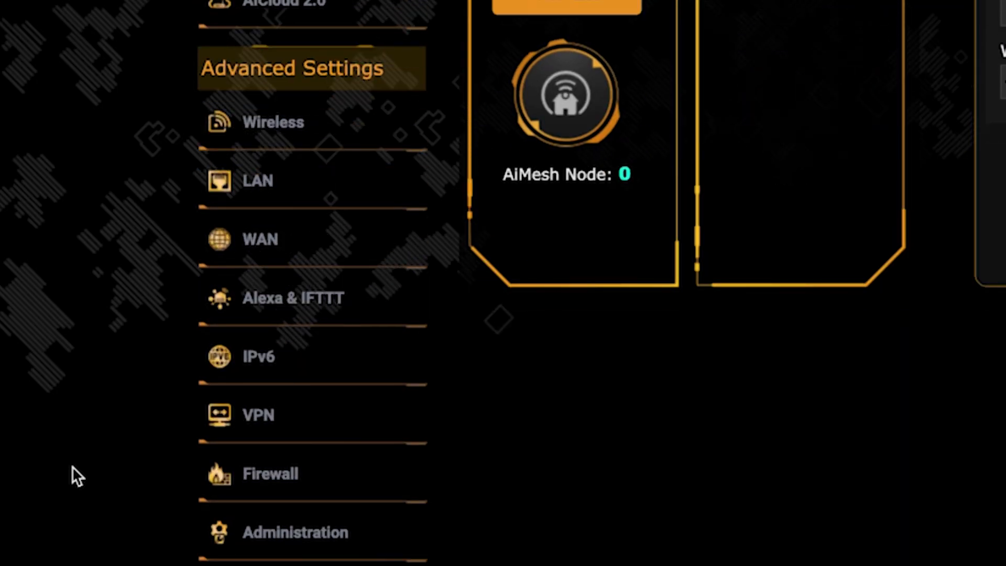
{"action": "left_click", "coordinate": [328, 251]}
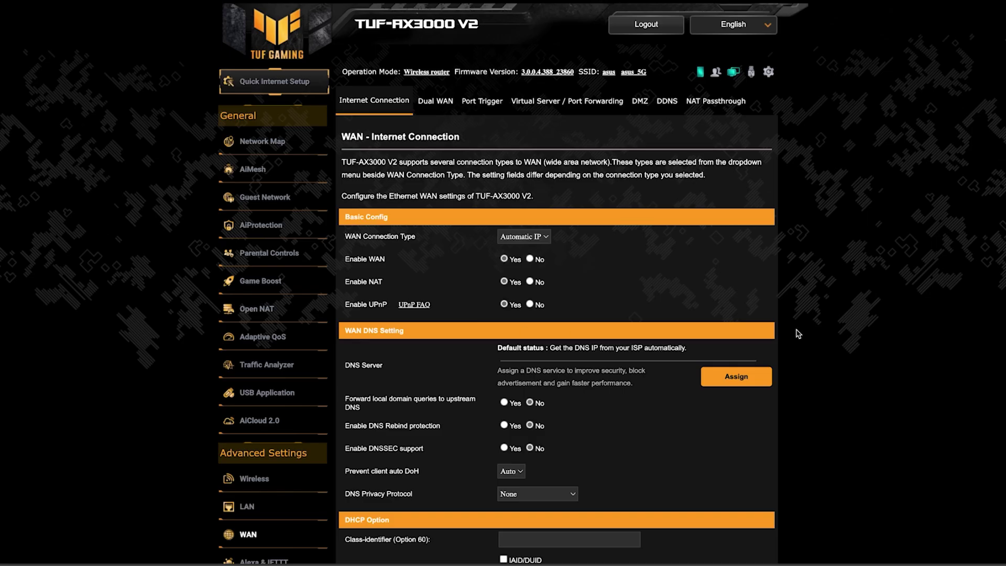
{"action": "scroll", "coordinate": [863, 331], "scroll_direction": "down", "scroll_amount": 4}
{"action": "scroll", "coordinate": [863, 332], "scroll_direction": "down", "scroll_amount": 3}
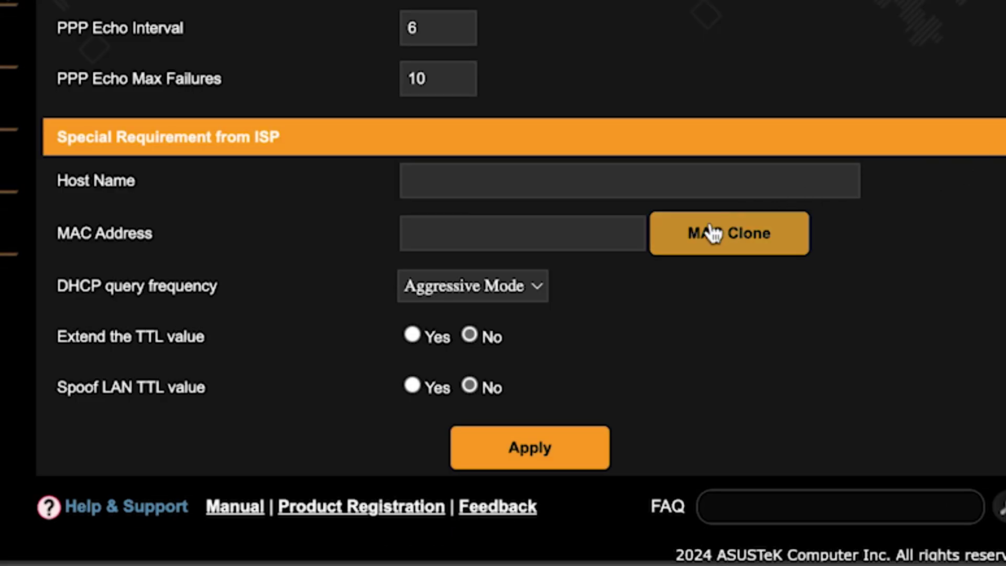
Step: Fill the WAN MAC Address with this PC's MAC via MAC Clone, apply, and confirm a router reboot
{"action": "left_click", "coordinate": [713, 234]}
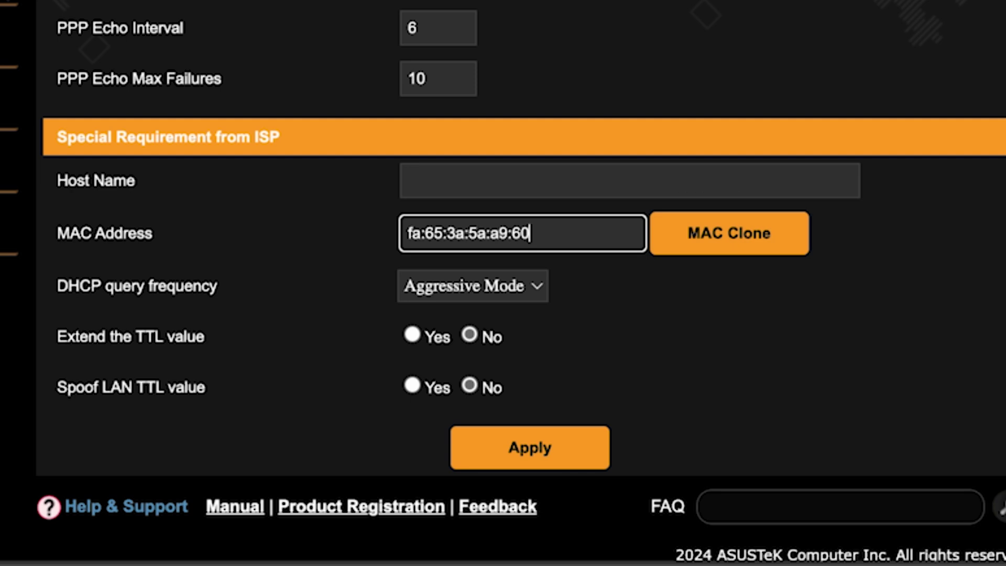
{"action": "left_click", "coordinate": [537, 449]}
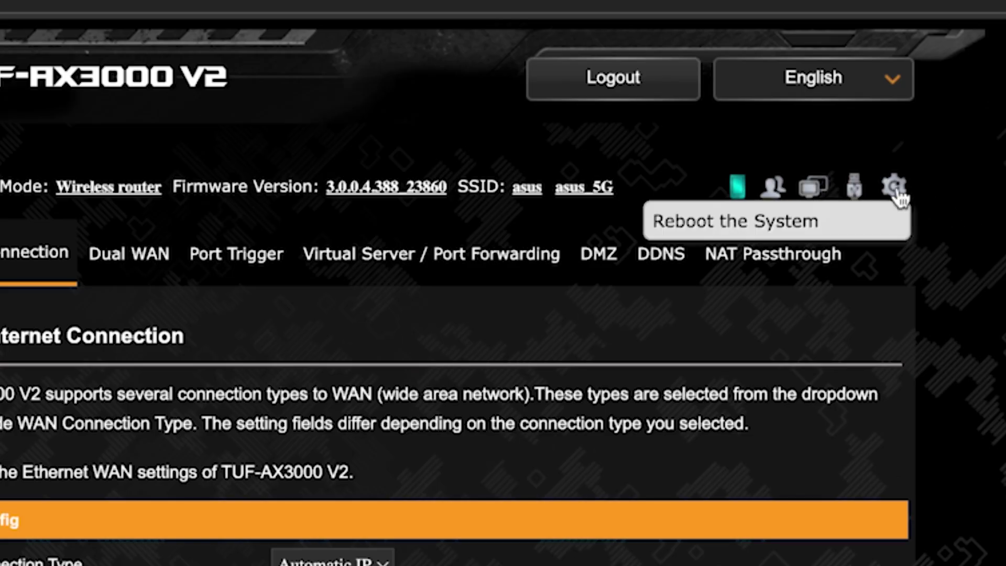
{"action": "left_click", "coordinate": [896, 189]}
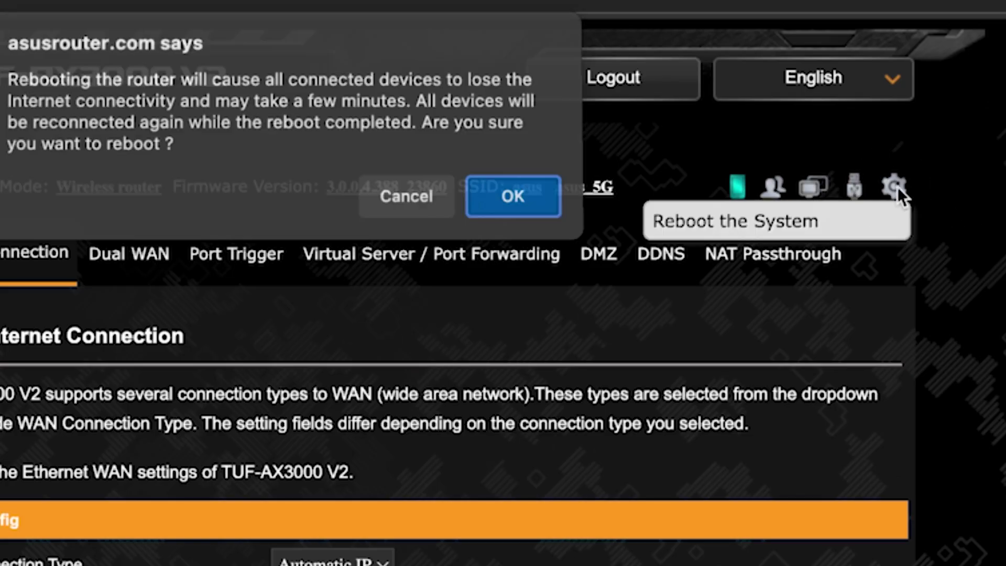
{"action": "left_click", "coordinate": [508, 206]}
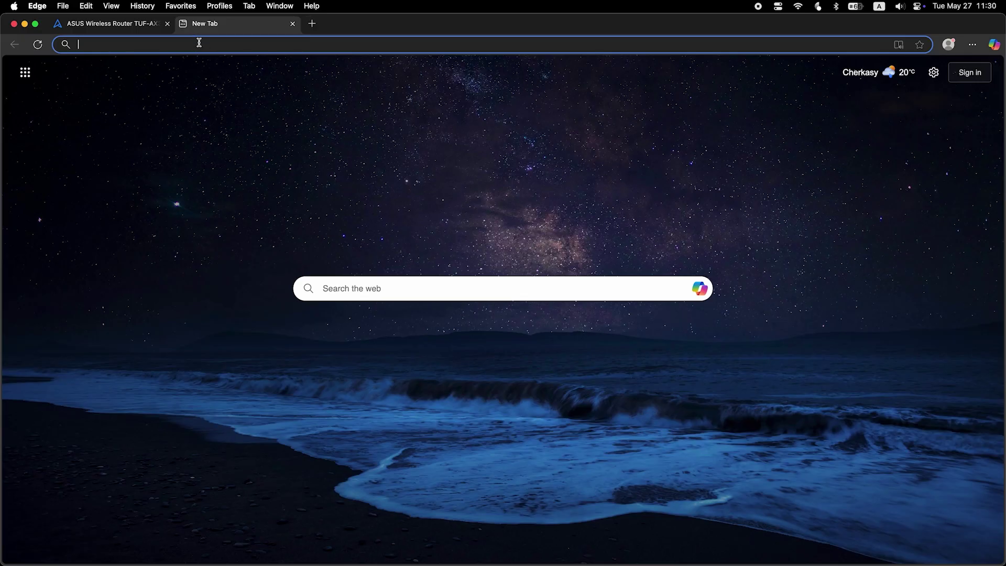
Step: Run a web search for 'fff' from Edge's address bar to confirm internet access
{"action": "type", "text": "fff"}
{"action": "key", "text": "Return"}
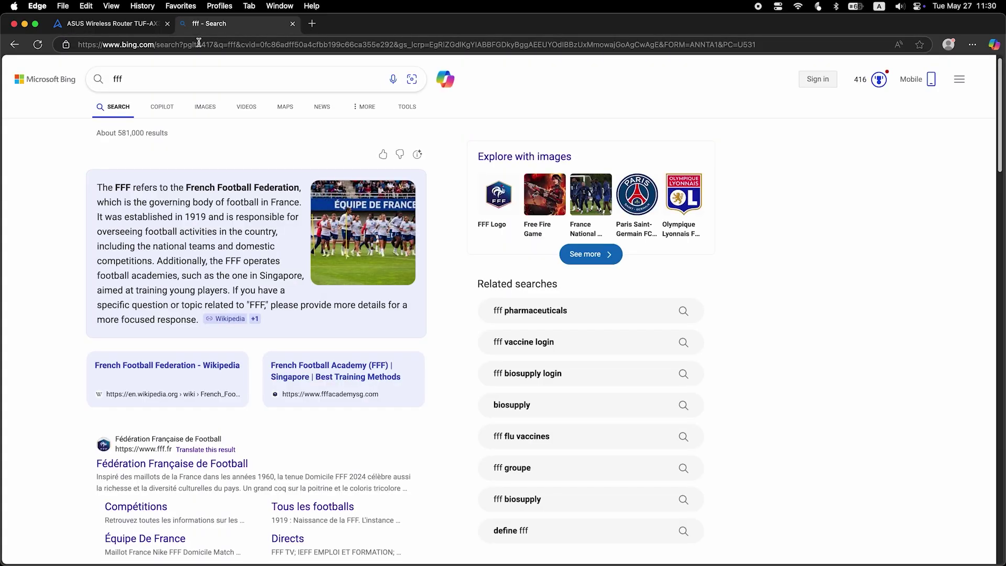